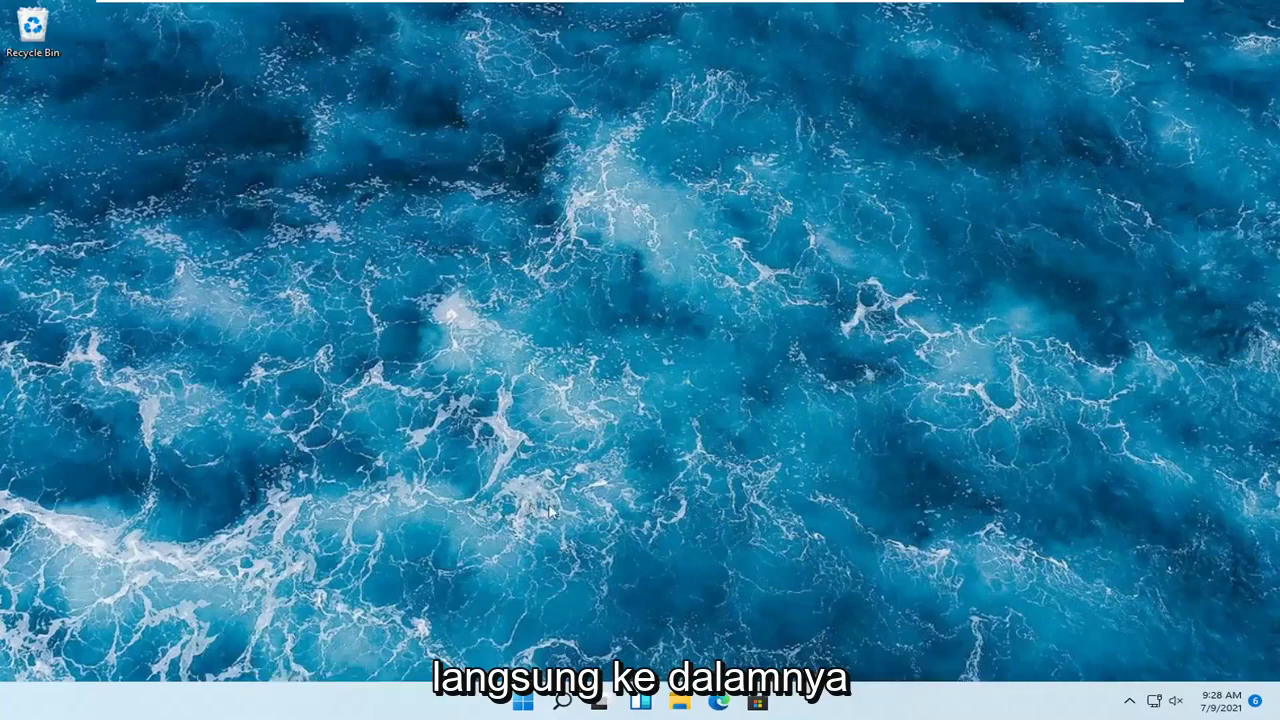
# Open the list of other troubleshooters in the system troubleshooting settings.
pyautogui.rightClick(525, 705)
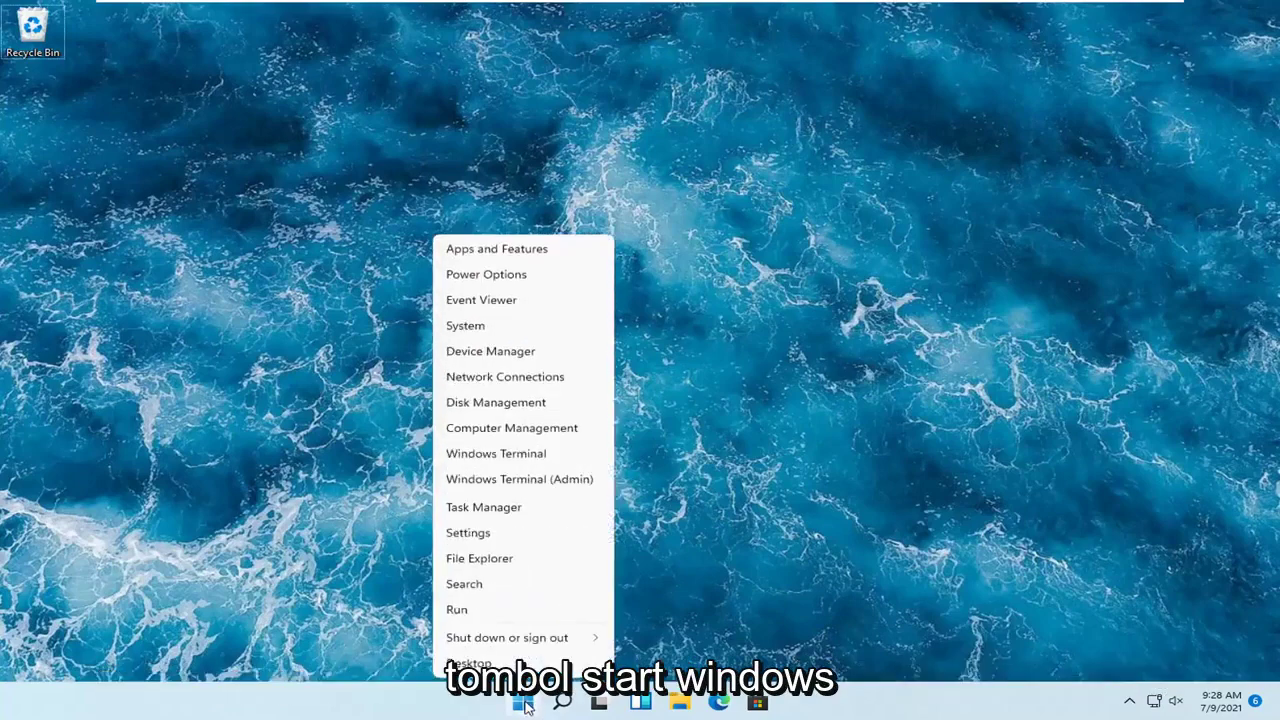
pyautogui.click(473, 538)
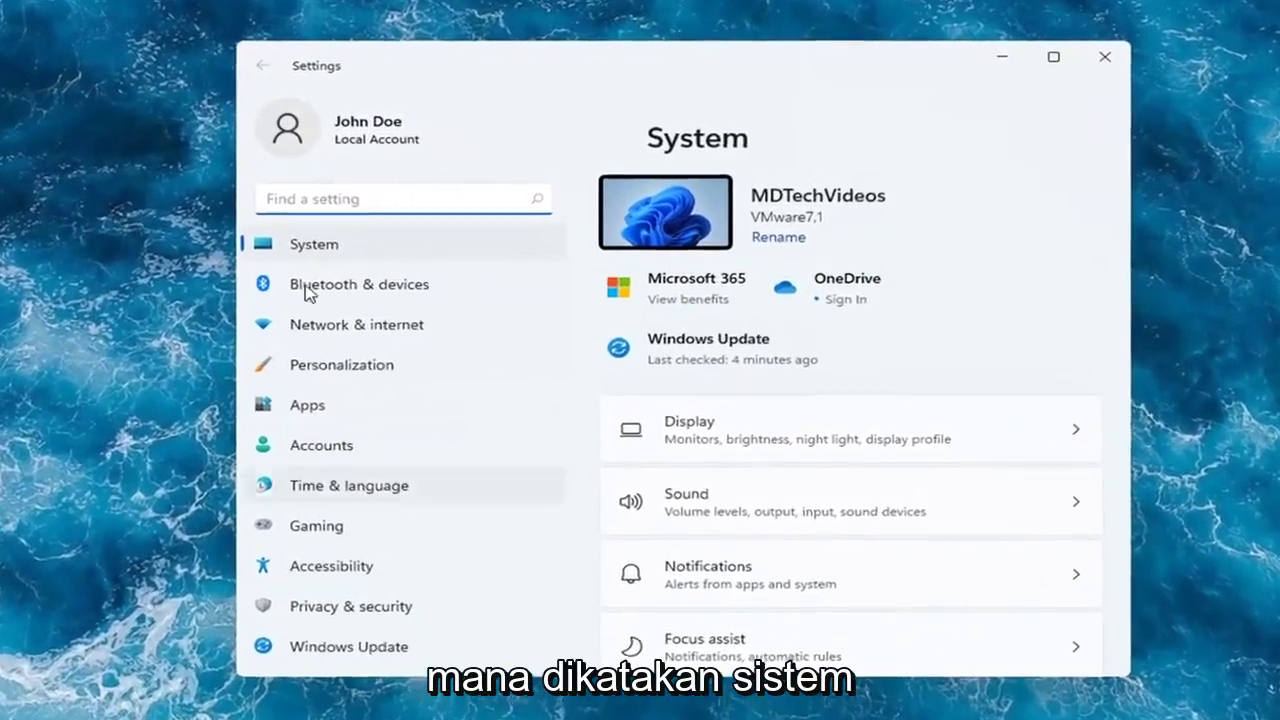
pyautogui.scroll(-3, 825, 540)
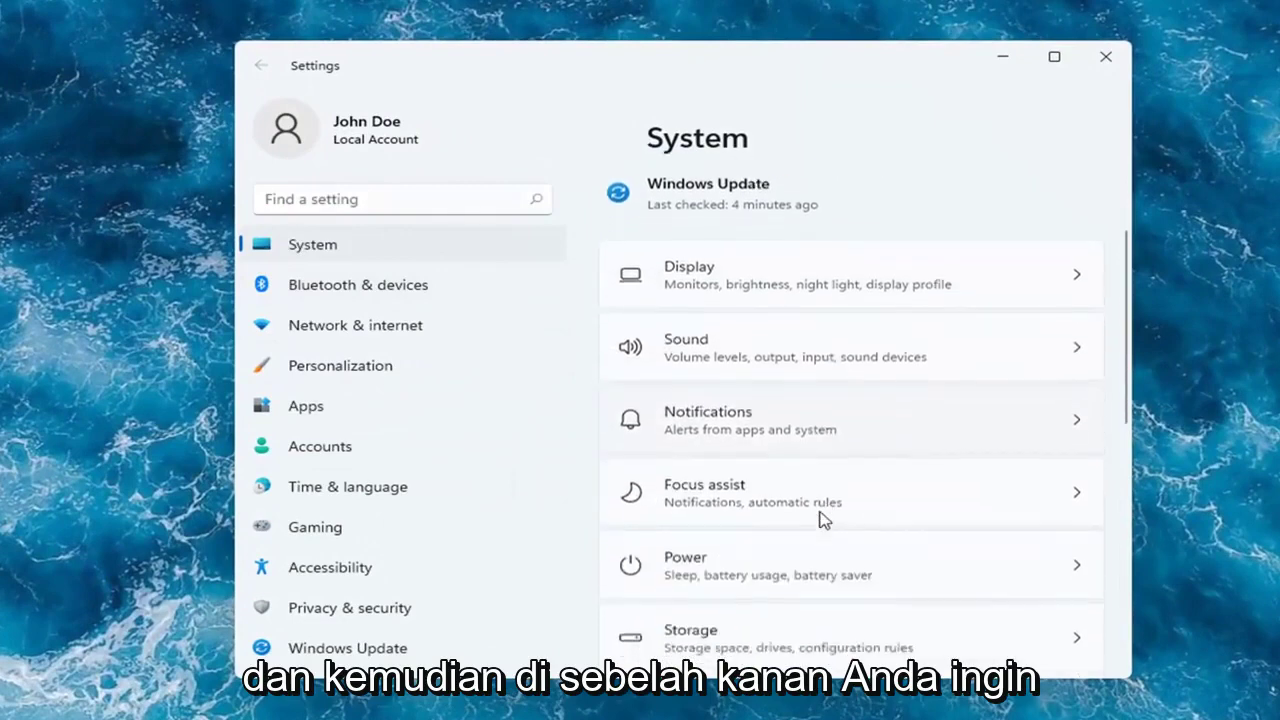
pyautogui.scroll(-10, 820, 520)
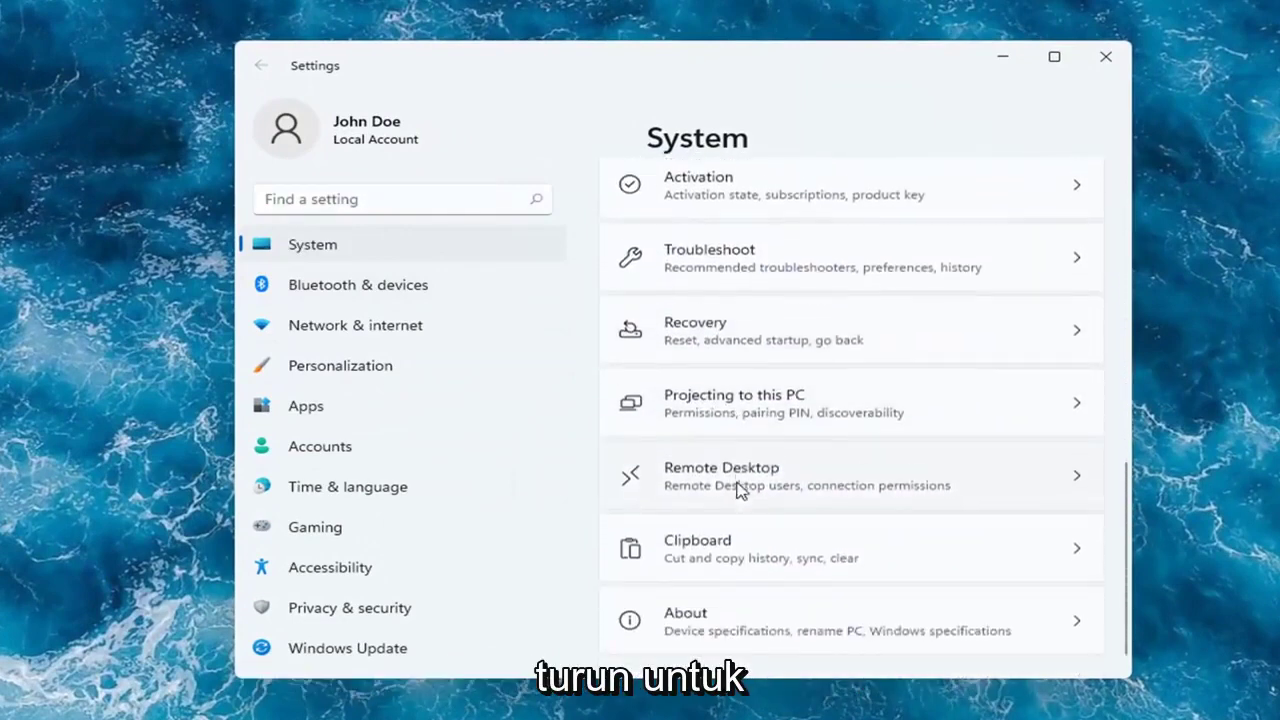
pyautogui.scroll(8, 740, 490)
pyautogui.scroll(-5, 749, 431)
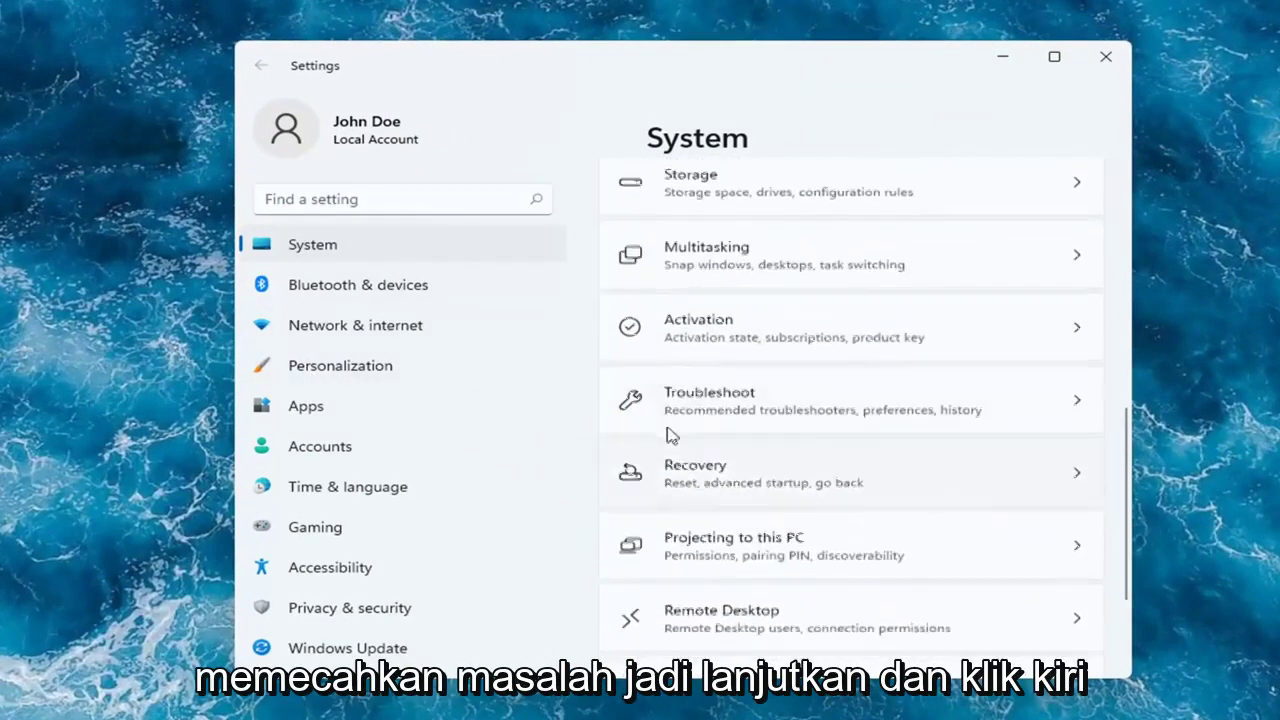
pyautogui.click(800, 420)
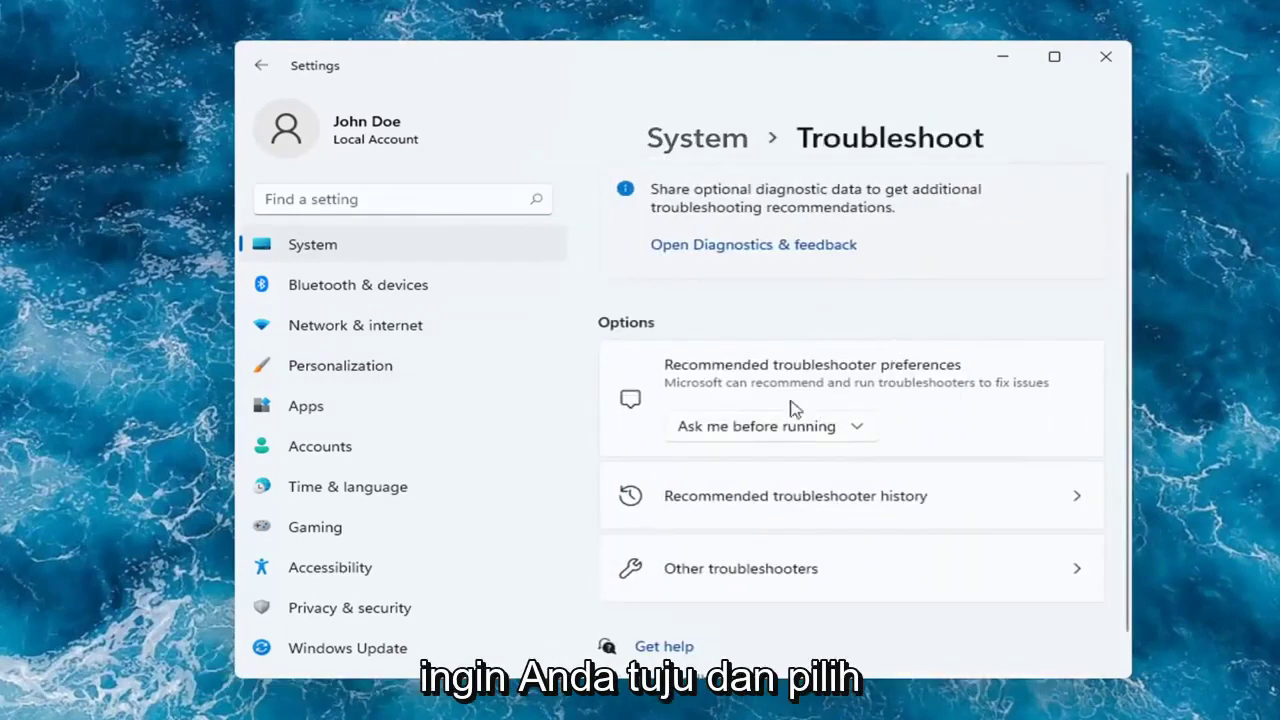
pyautogui.click(789, 580)
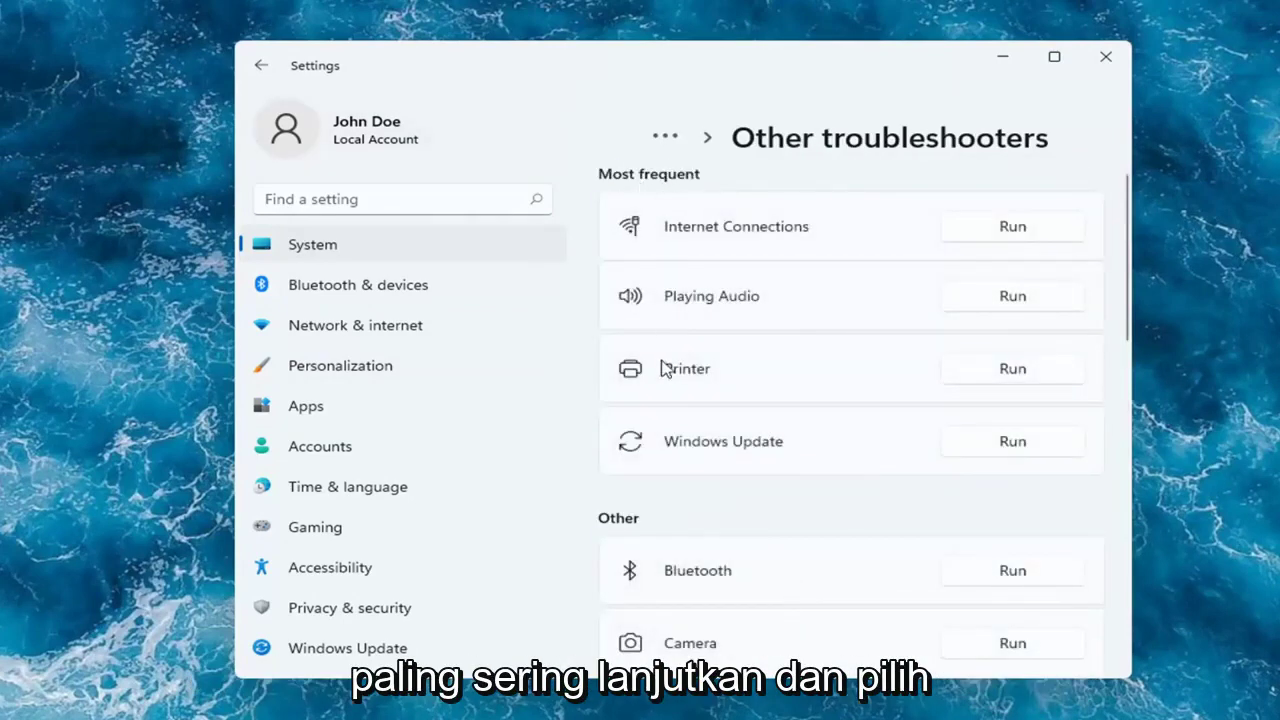
# Run the Printer troubleshooter, then close it and the Settings window.
pyautogui.click(1020, 370)
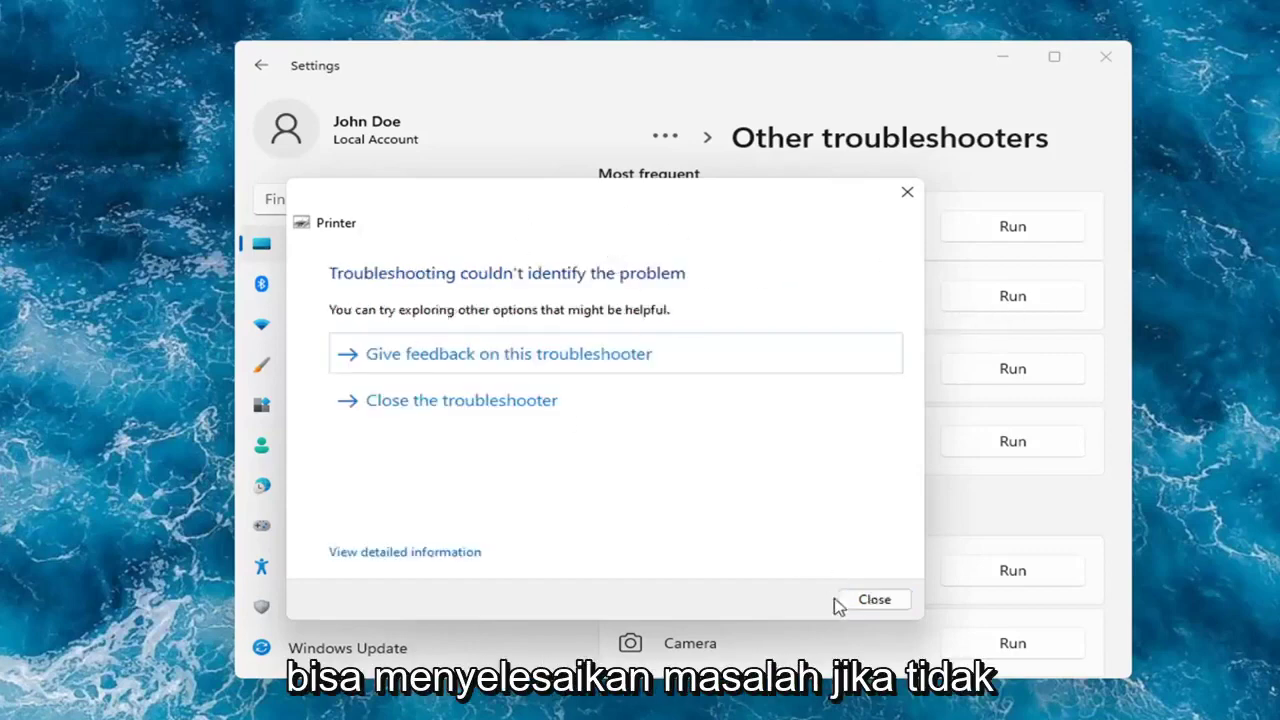
pyautogui.click(874, 600)
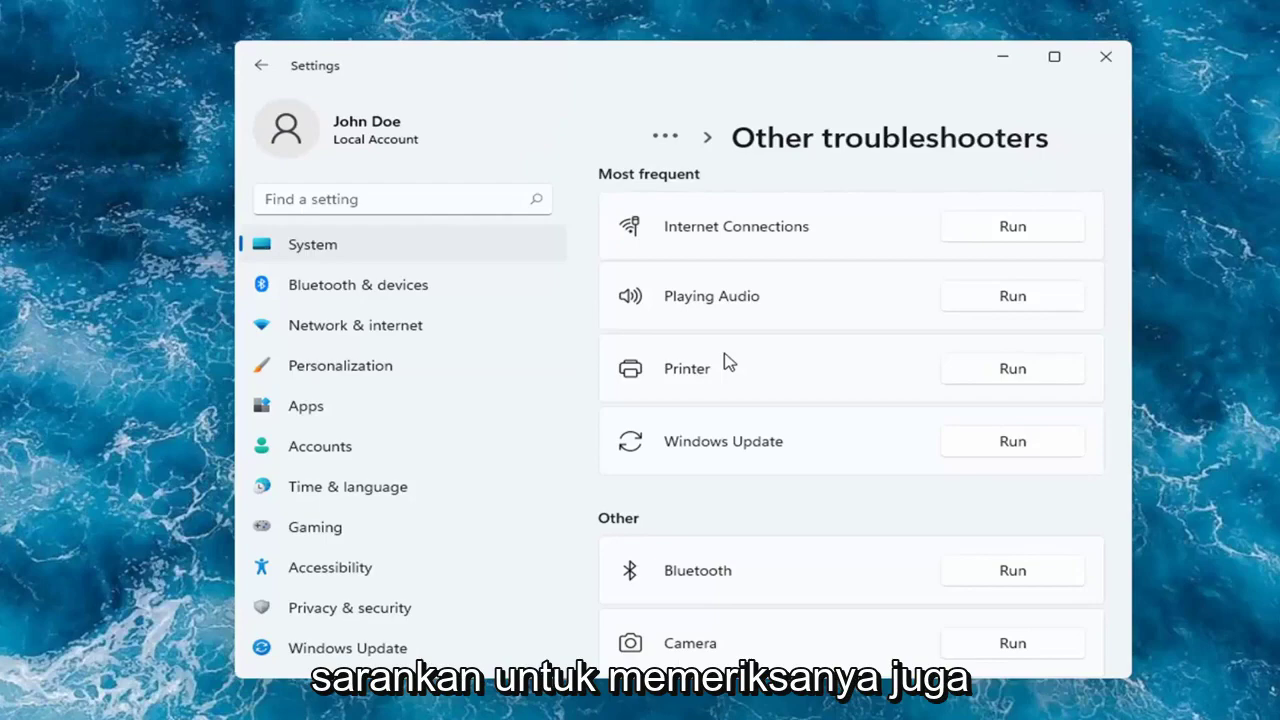
pyautogui.click(1105, 56)
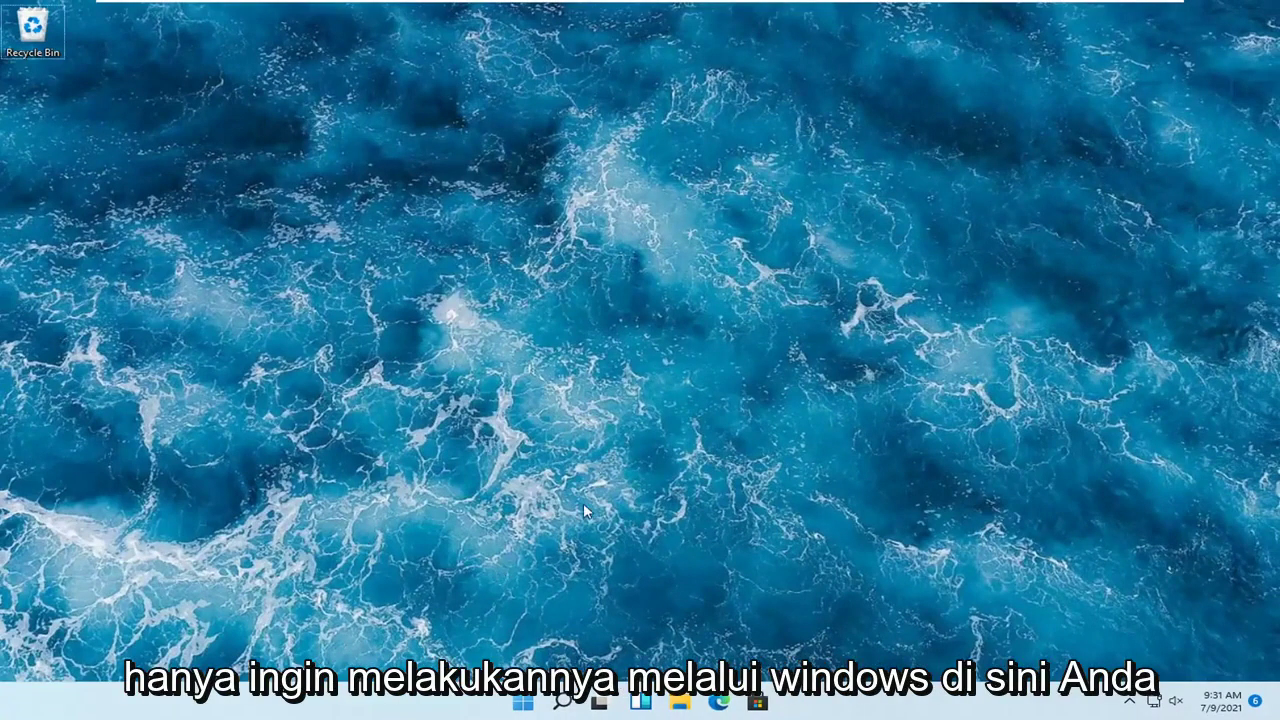
# Open Device Manager, centre its window on the desktop, and expand the Print queues category.
pyautogui.rightClick(522, 702)
pyautogui.click(486, 352)
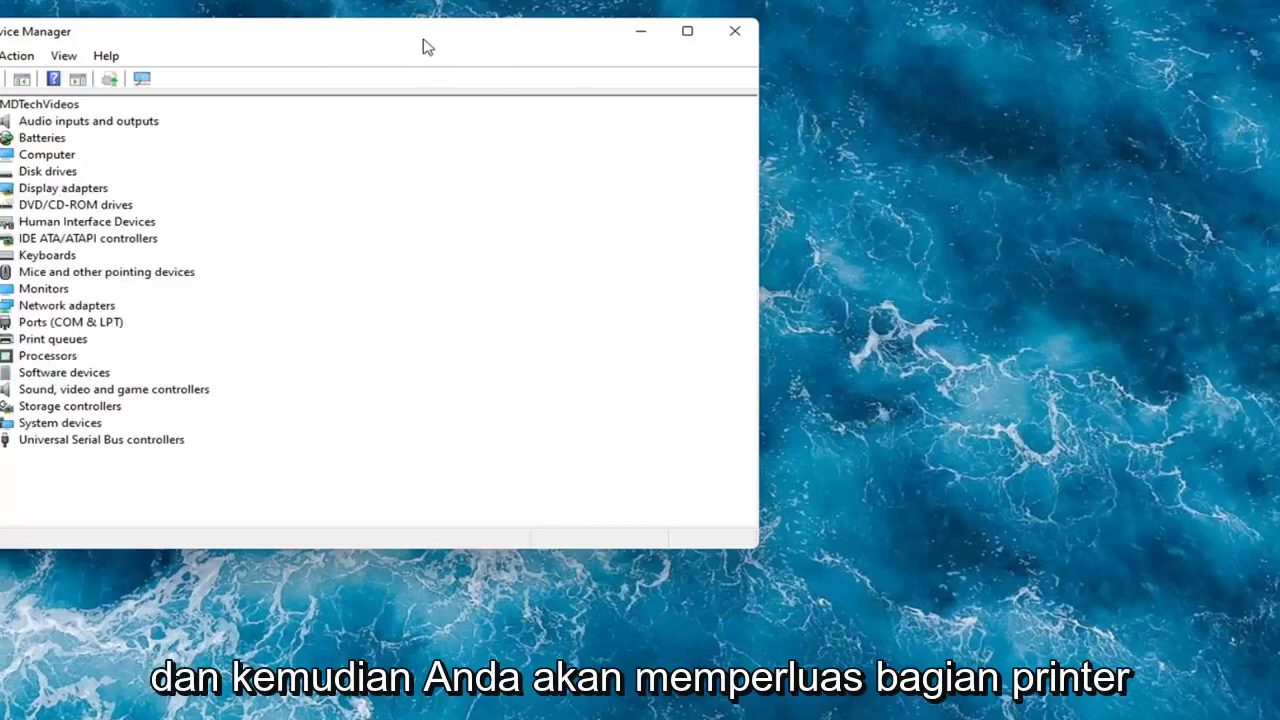
pyautogui.moveTo(427, 44); pyautogui.dragTo(838, 86)
pyautogui.moveTo(677, 60); pyautogui.dragTo(540, 80)
pyautogui.click(346, 382)
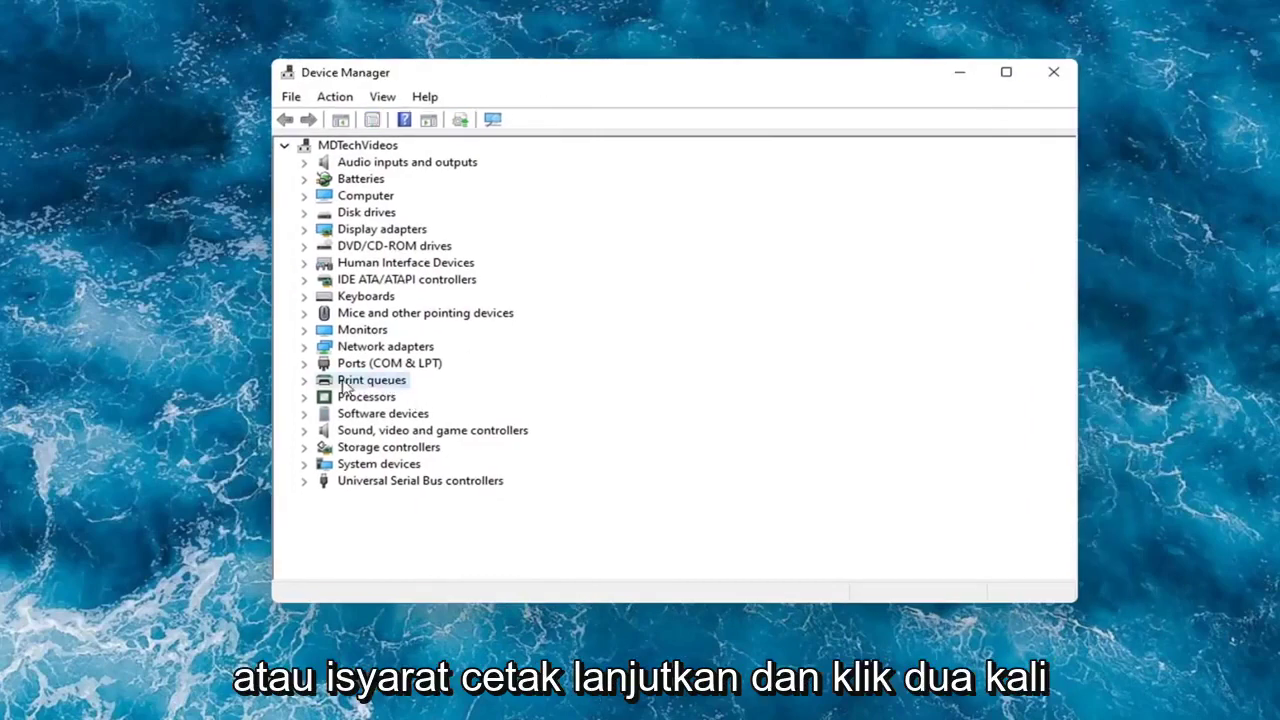
pyautogui.doubleClick(364, 384)
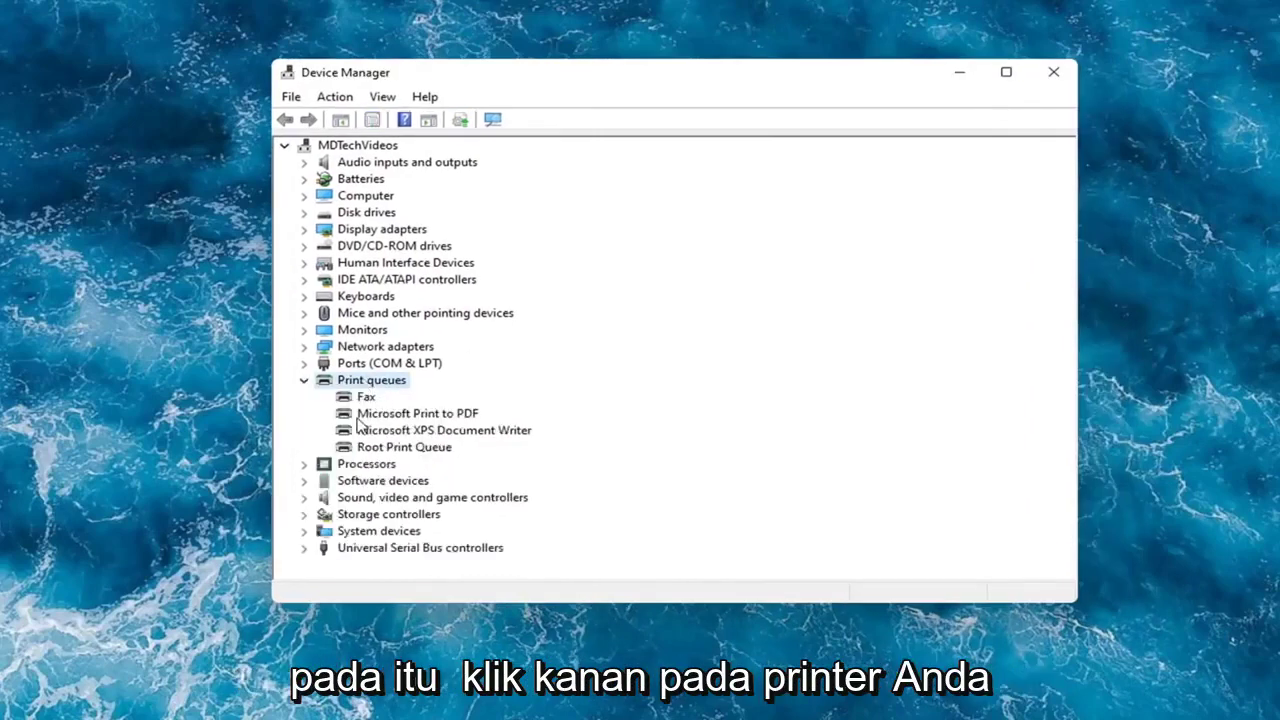
# Search automatically for an updated Microsoft Print to PDF driver, including through Windows Update, and close the update window.
pyautogui.click(410, 415)
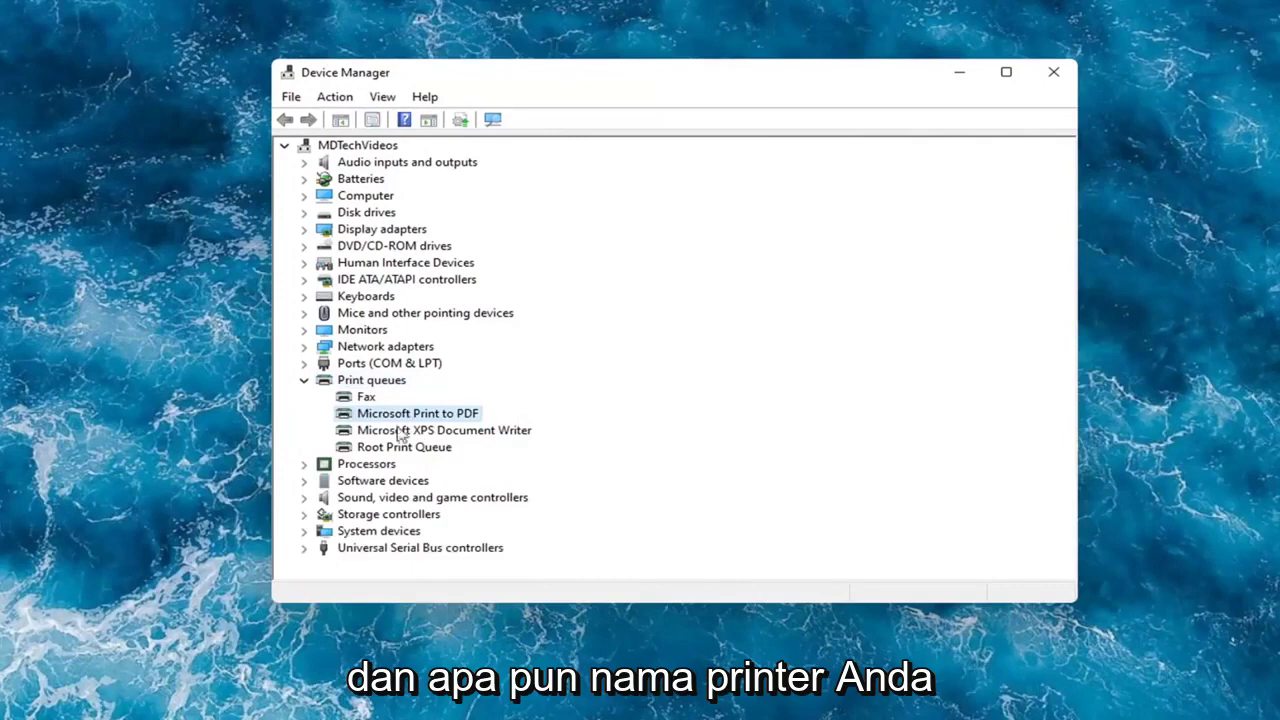
pyautogui.rightClick(400, 416)
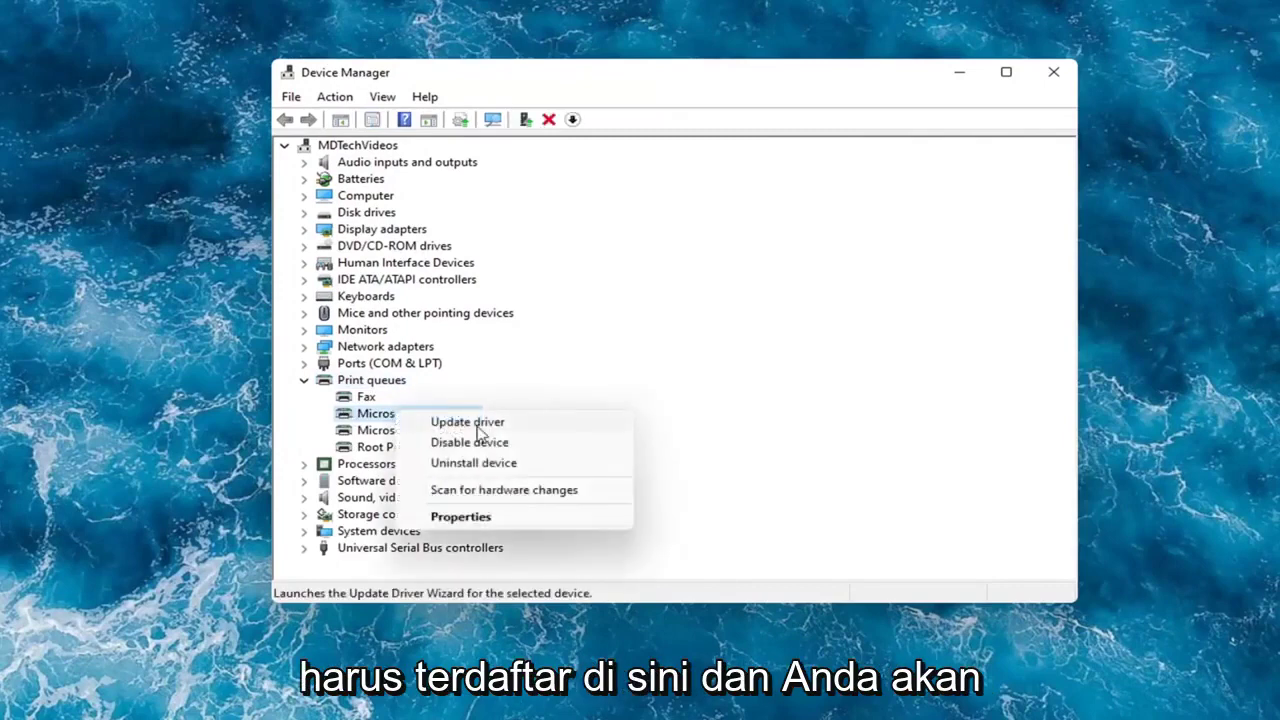
pyautogui.click(450, 422)
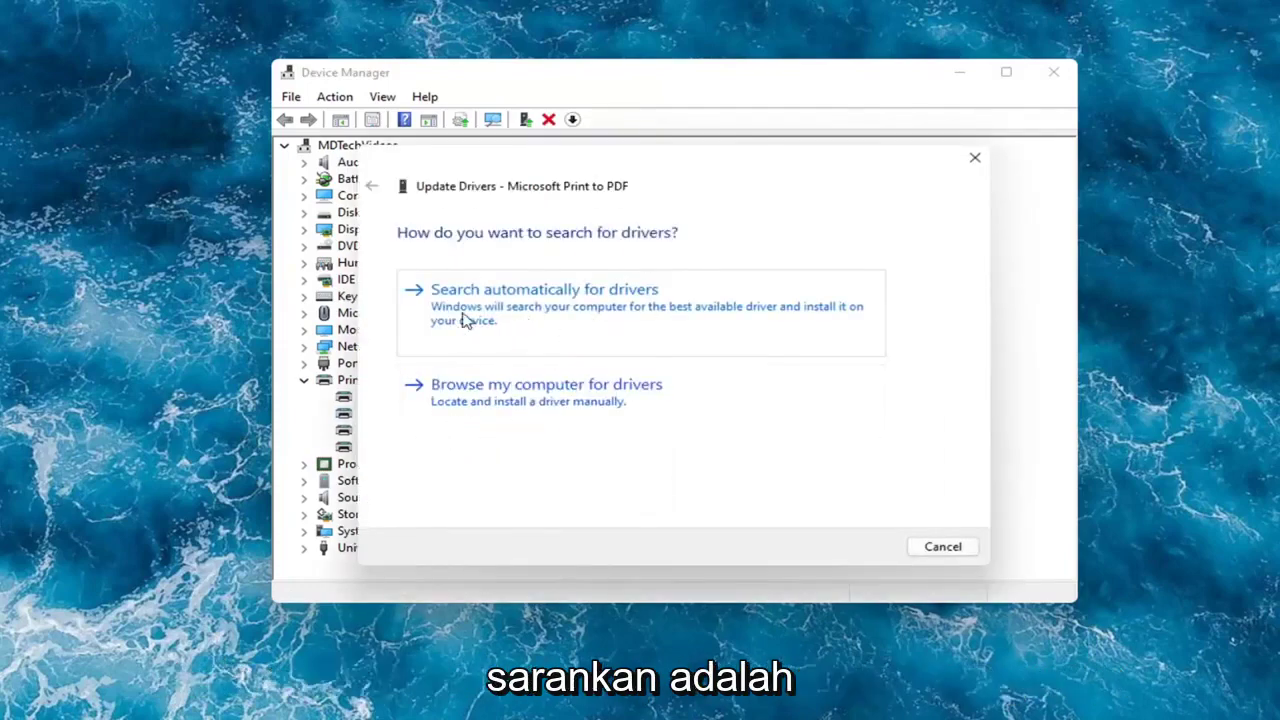
pyautogui.click(566, 316)
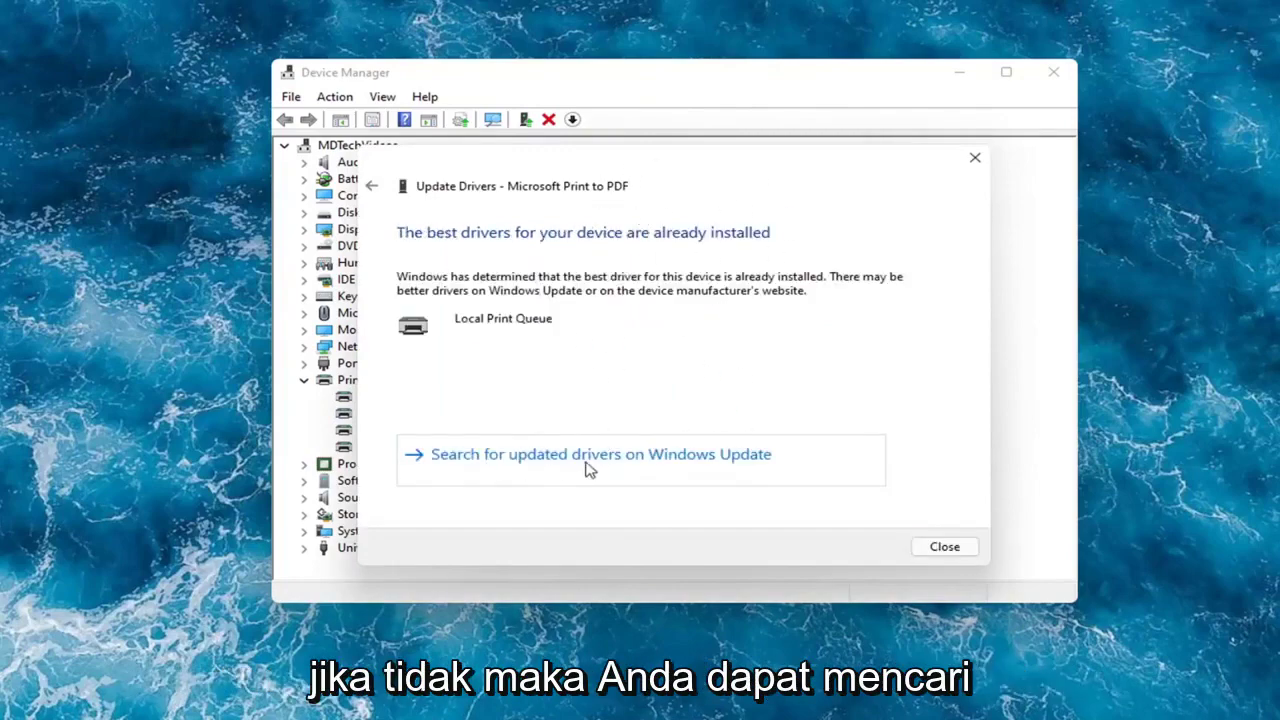
pyautogui.click(626, 462)
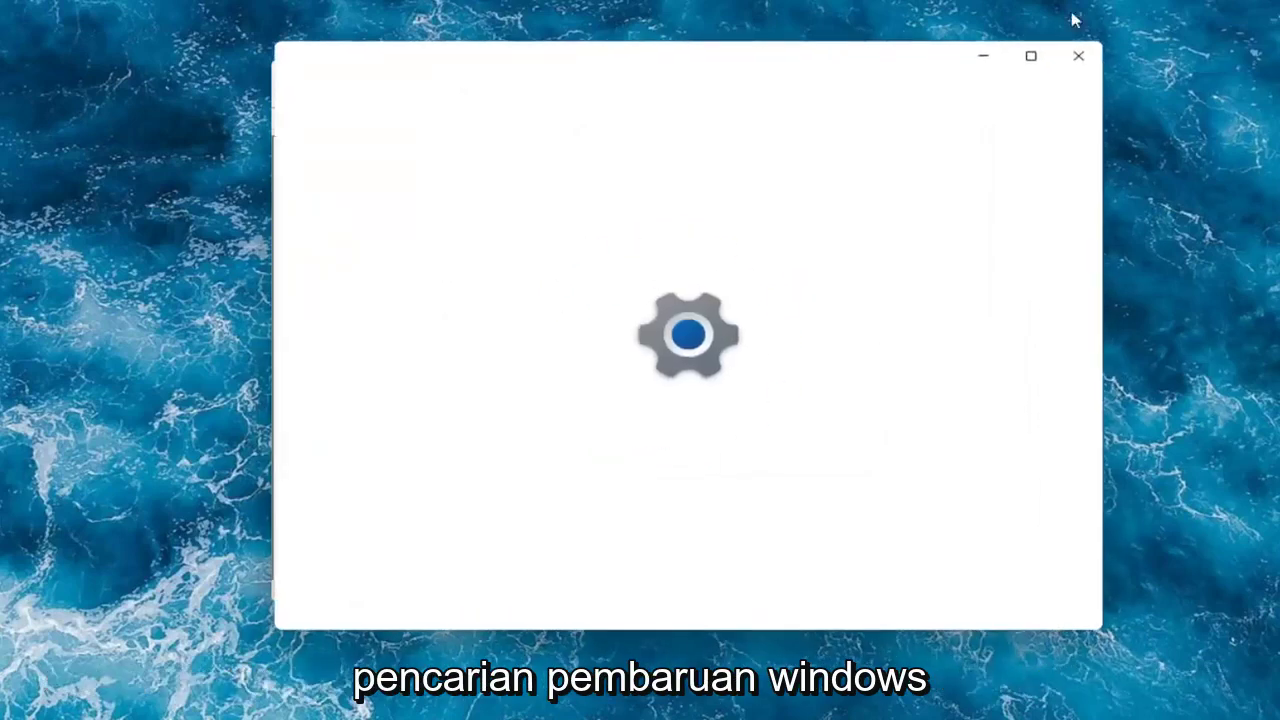
pyautogui.click(1078, 58)
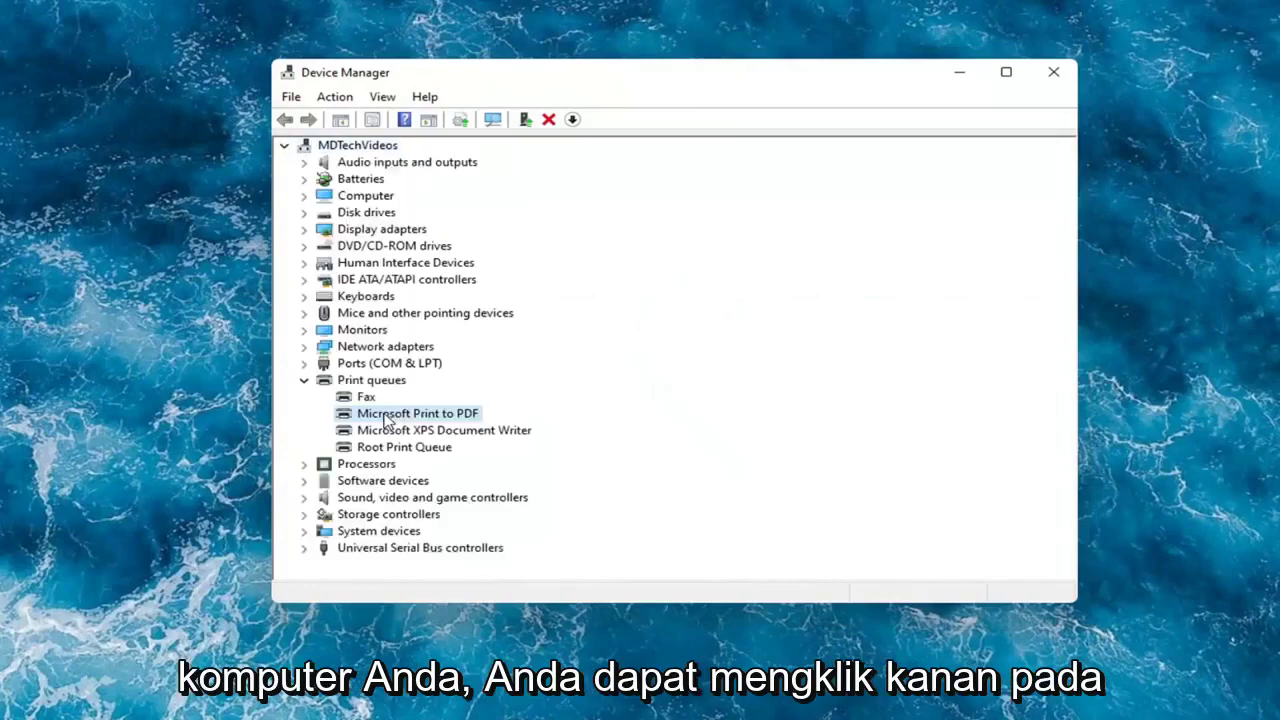
# Install the Local Print Queue driver for Microsoft Print to PDF from the computer's list of available drivers, and close Device Manager.
pyautogui.rightClick(393, 416)
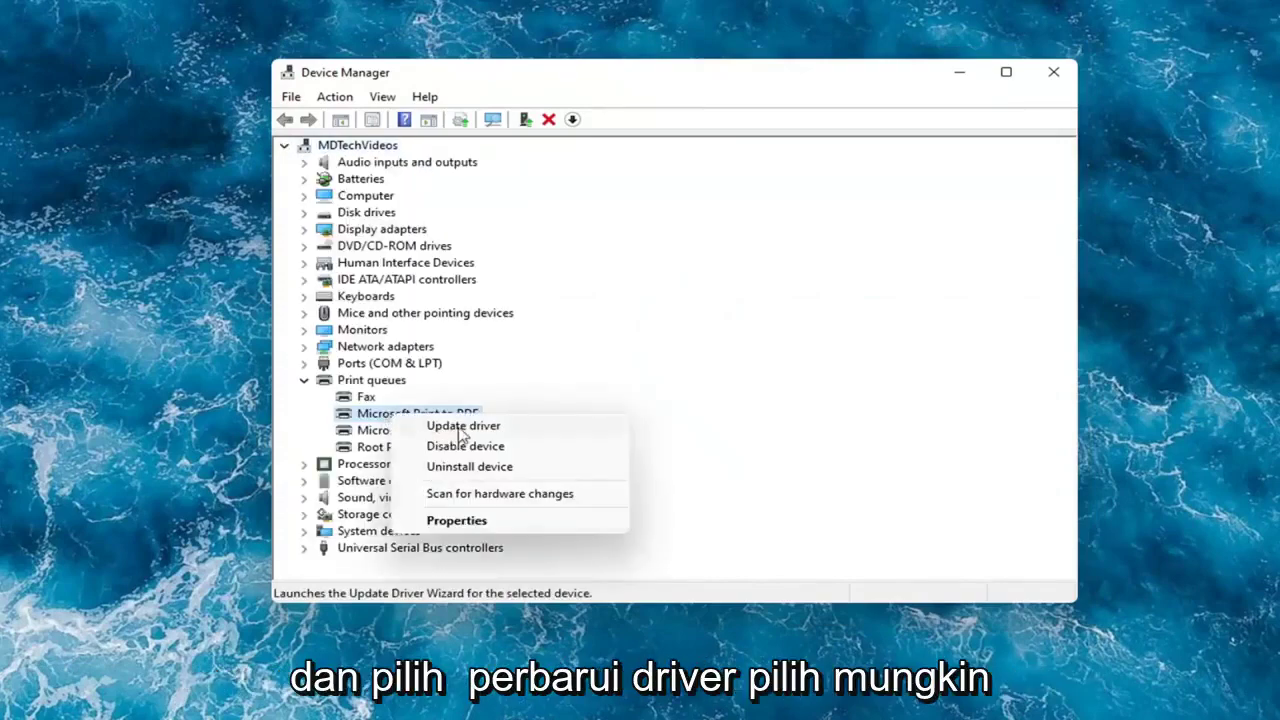
pyautogui.click(452, 427)
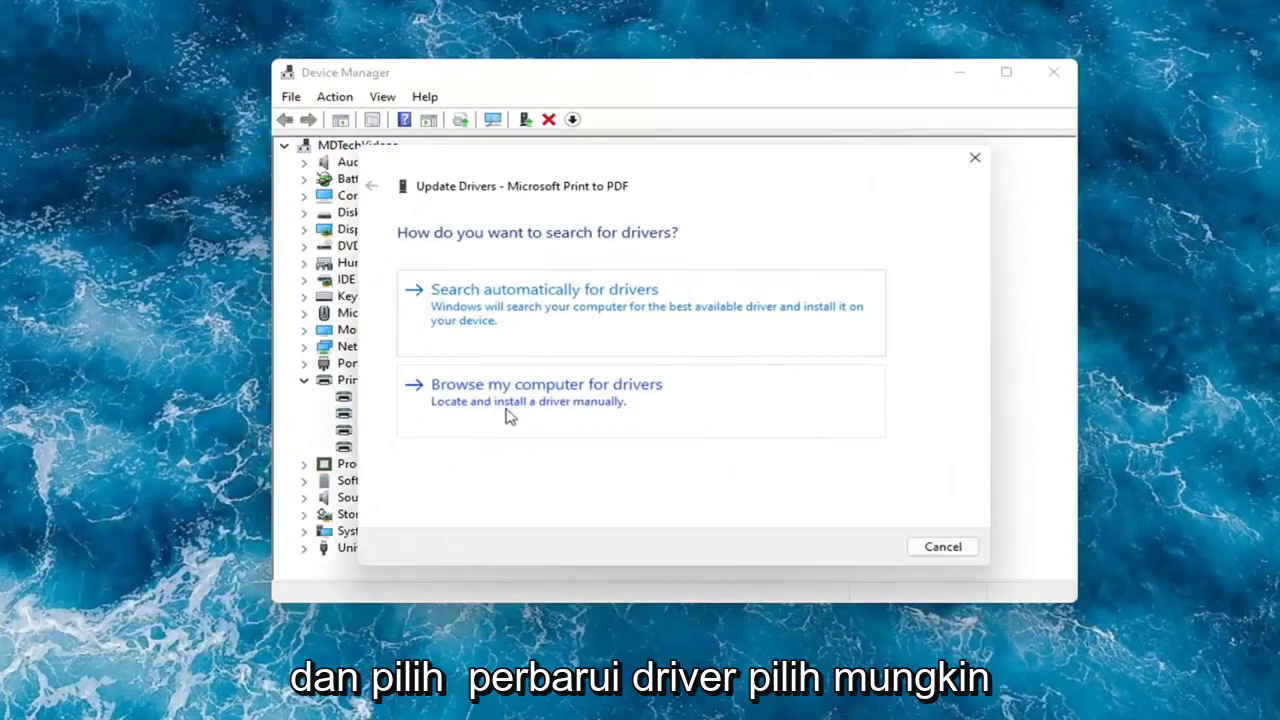
pyautogui.click(608, 409)
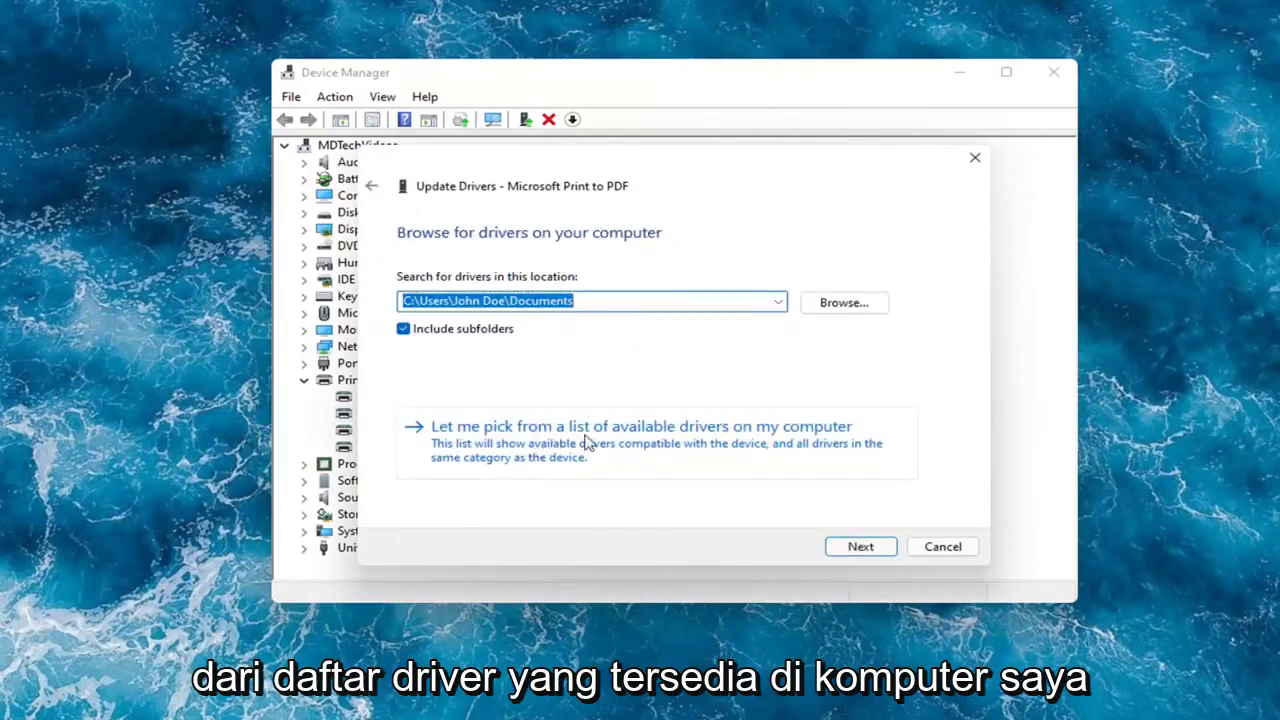
pyautogui.click(737, 440)
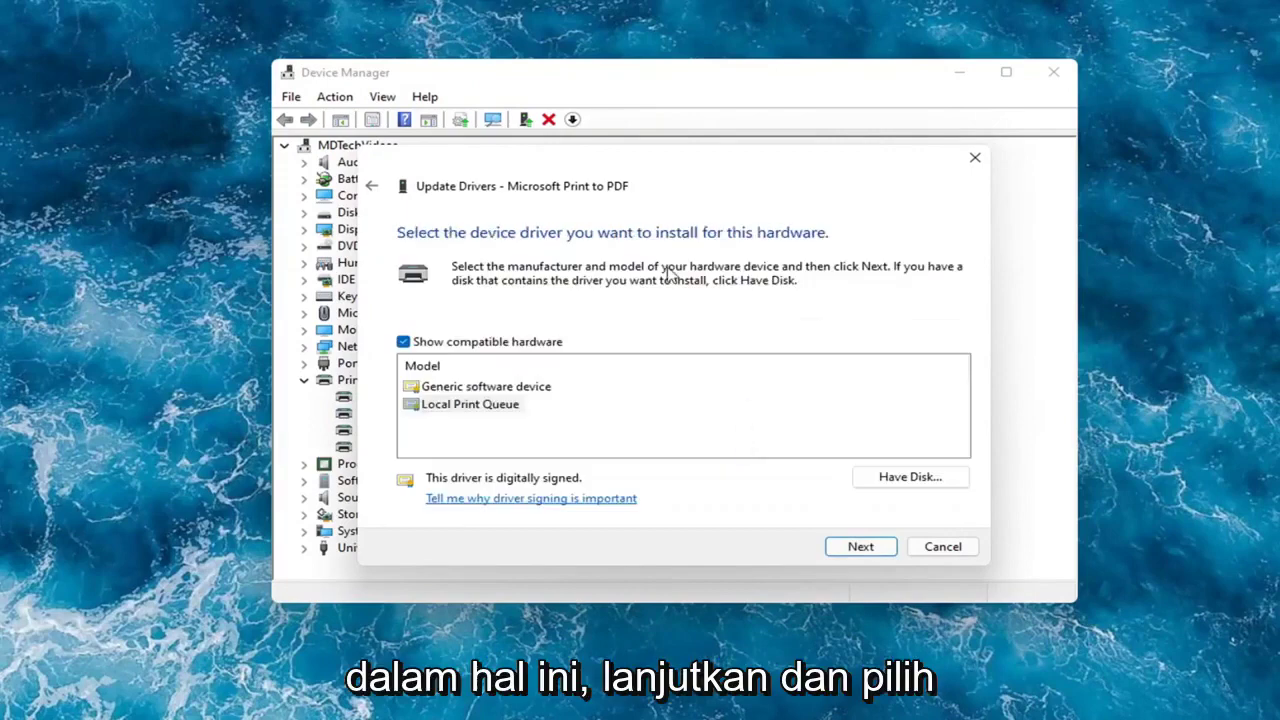
pyautogui.click(470, 388)
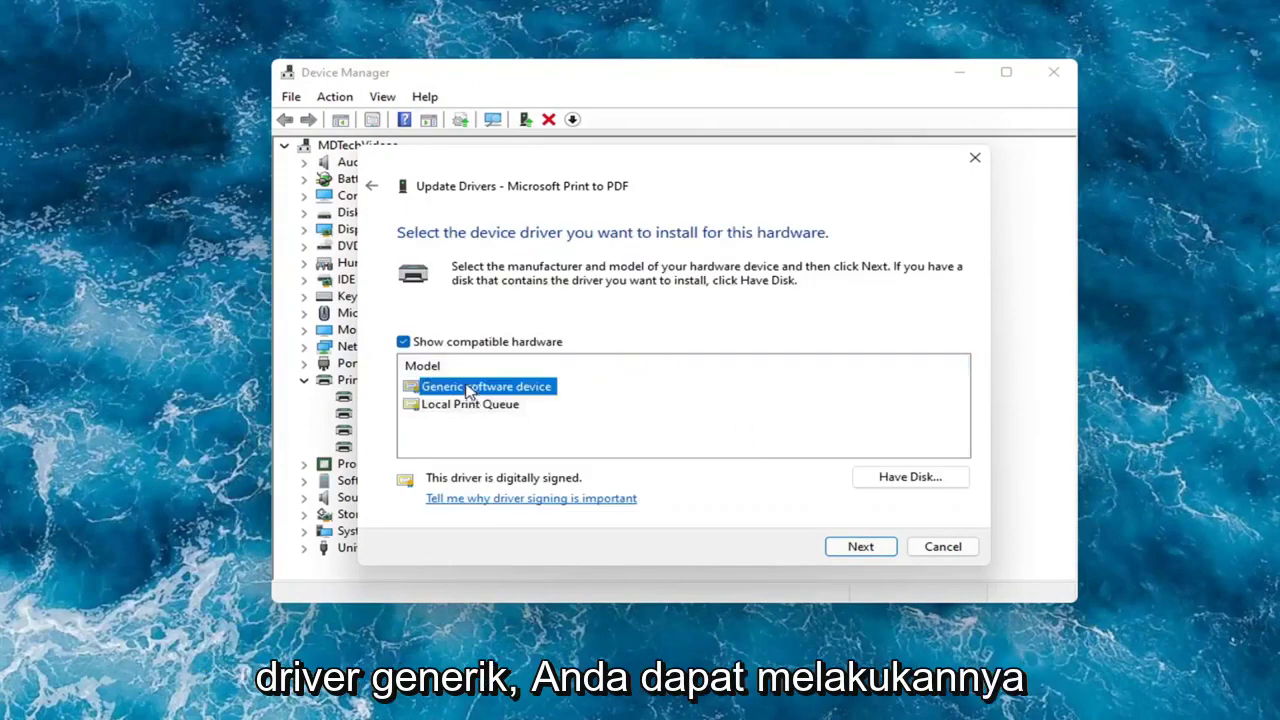
pyautogui.click(470, 405)
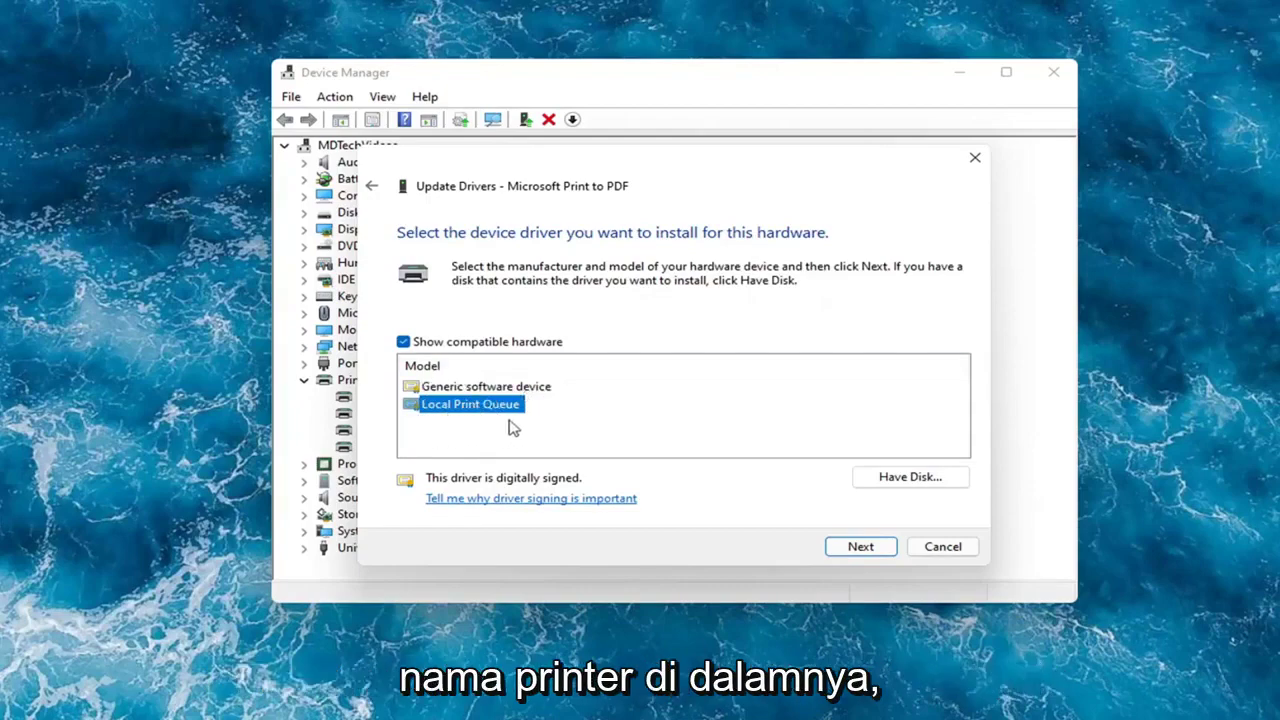
pyautogui.click(838, 552)
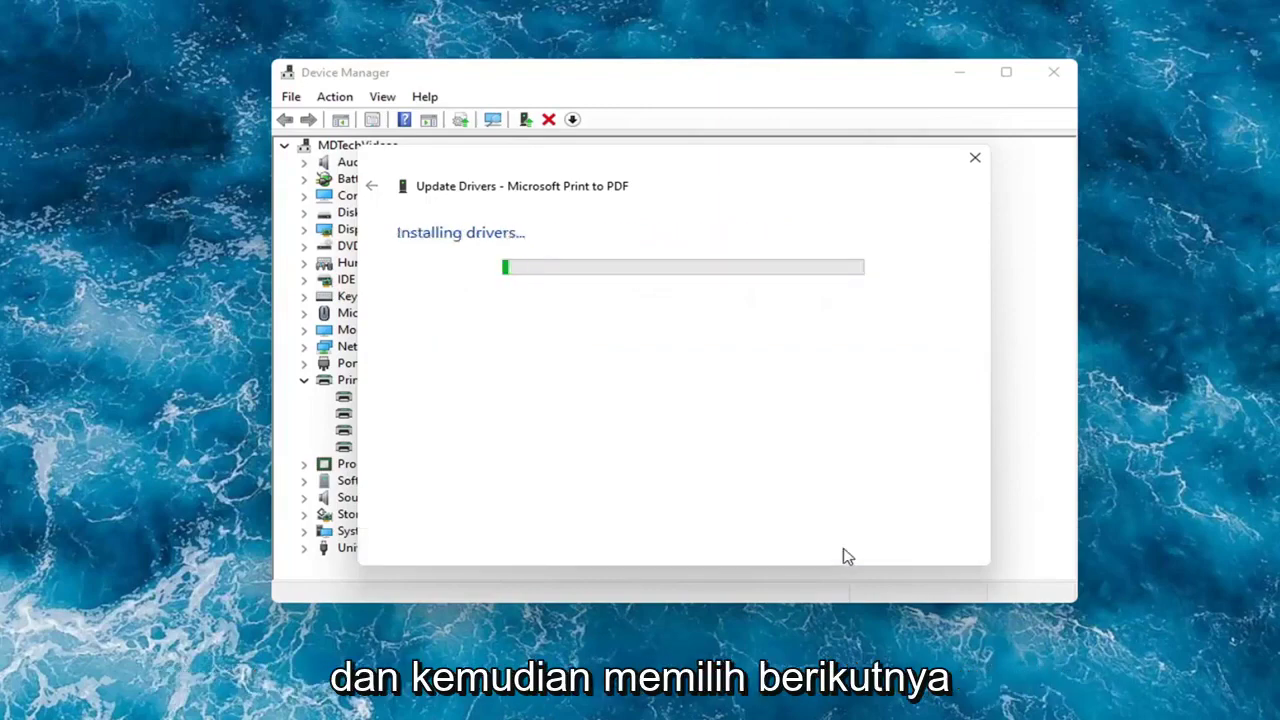
pyautogui.click(974, 157)
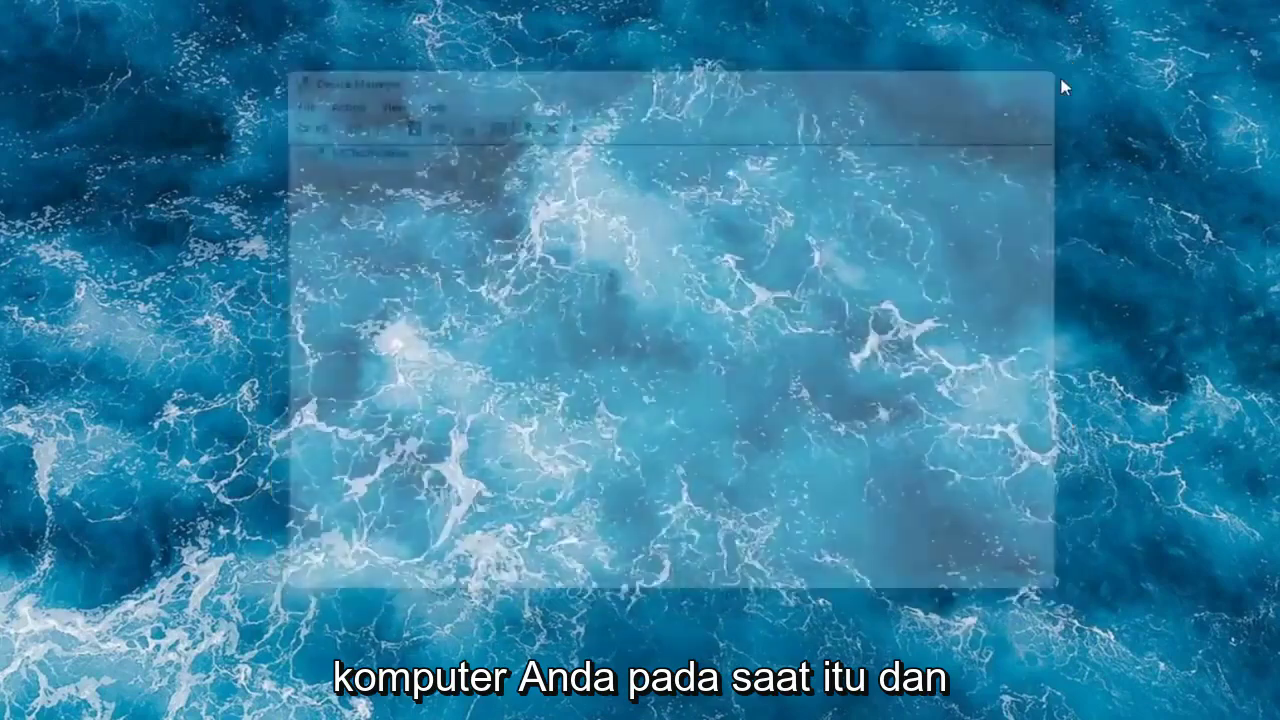